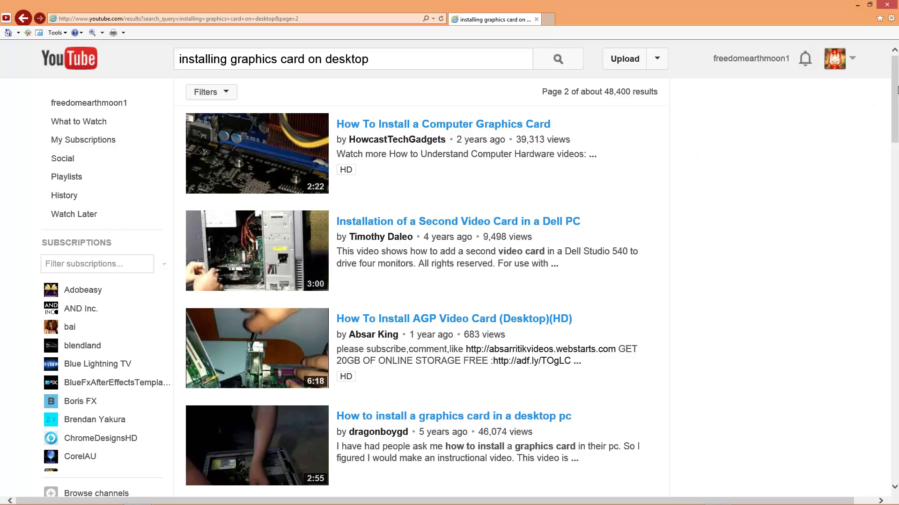
# Scroll the 'installing graphics card on desktop' YouTube results and go back to results page 1
pyautogui.moveTo(896, 89); pyautogui.dragTo(895, 375)
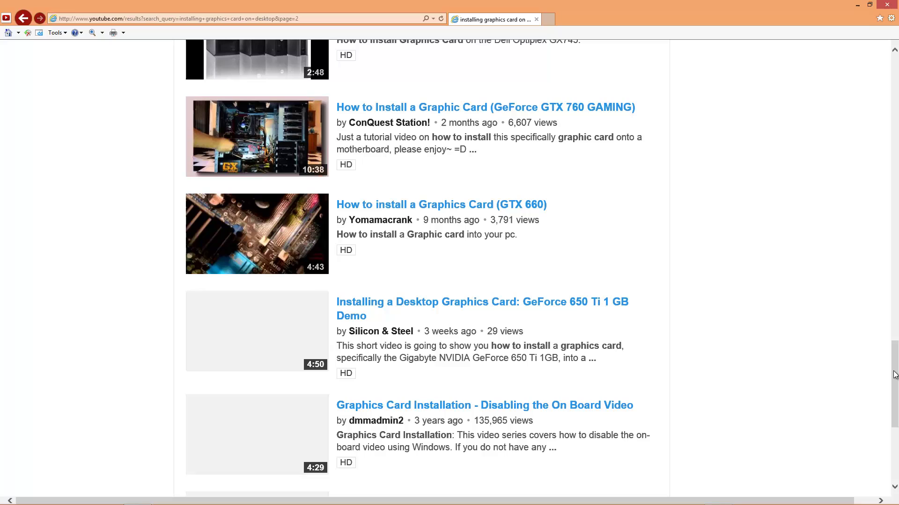
pyautogui.moveTo(895, 374); pyautogui.dragTo(895, 87)
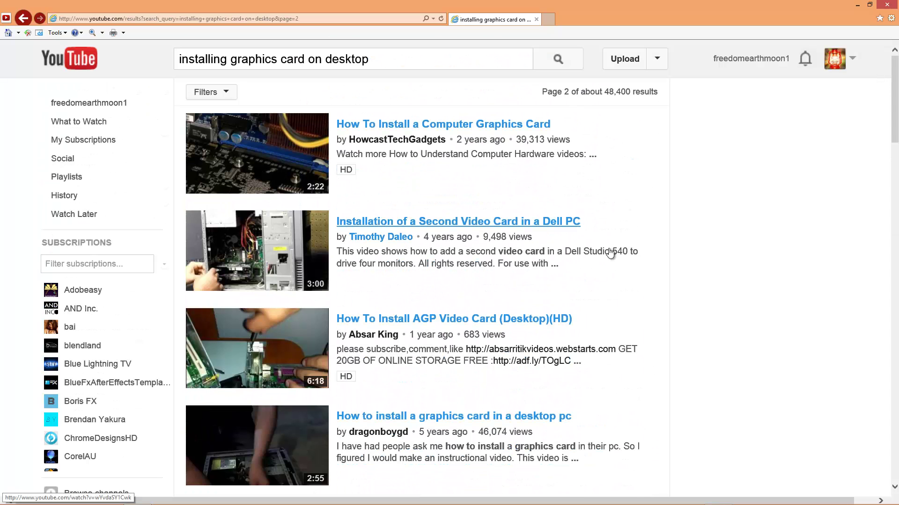
pyautogui.moveTo(895, 126); pyautogui.dragTo(850, 444)
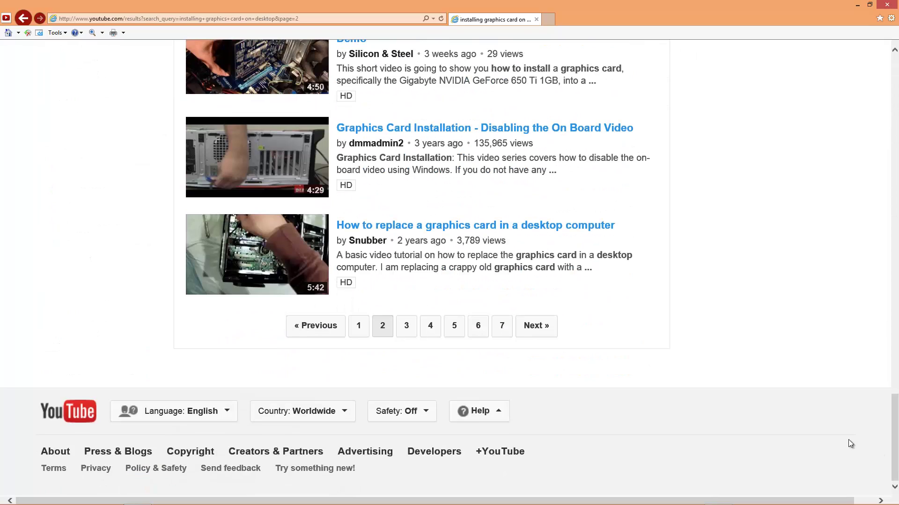
pyautogui.click(359, 331)
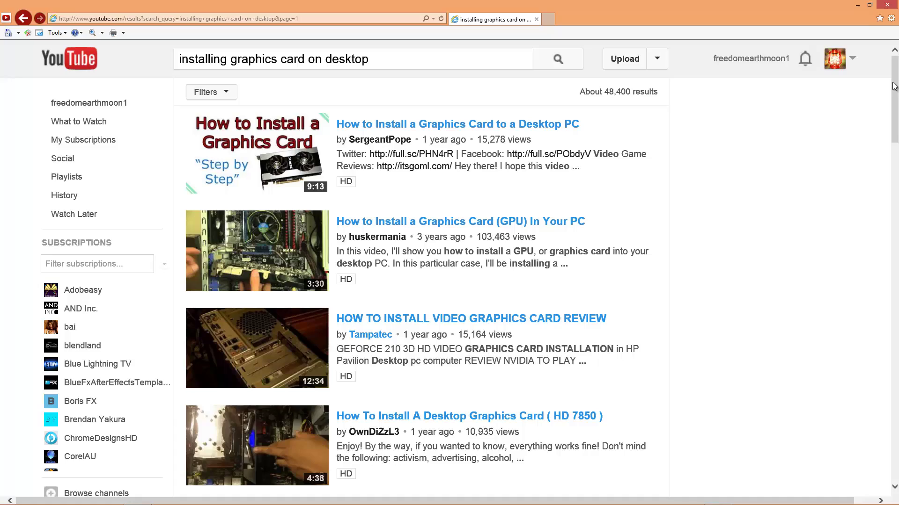
pyautogui.moveTo(895, 85); pyautogui.dragTo(894, 196)
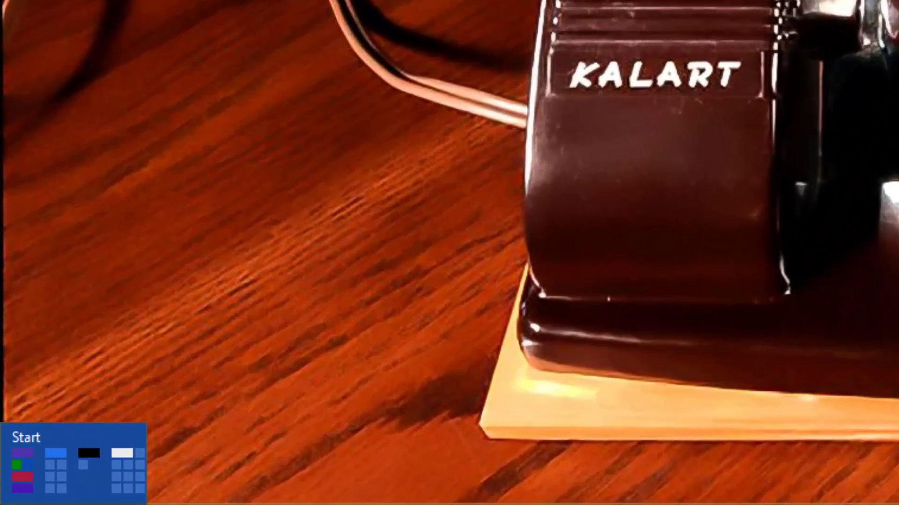
# In Control Panel's screen resolution settings, set Multiple displays to 'Extend these displays' and keep the changes
pyautogui.rightClick(2, 504)
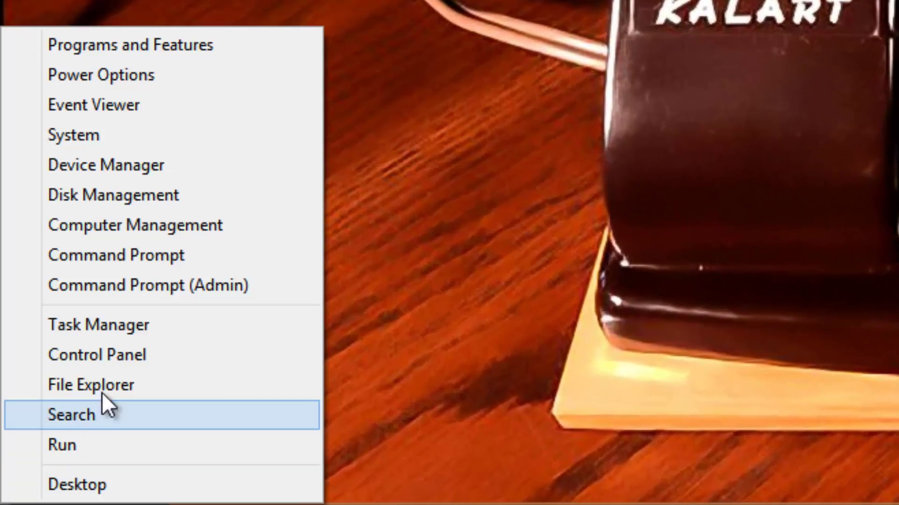
pyautogui.click(112, 358)
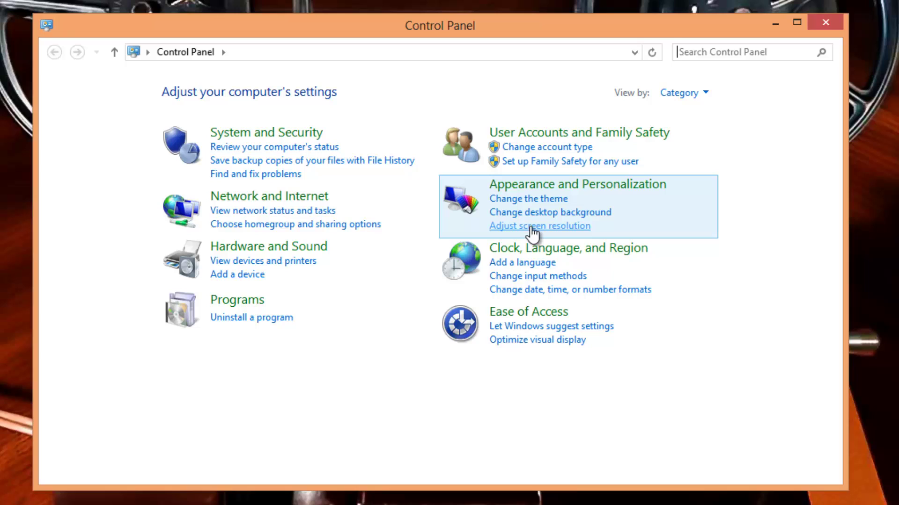
pyautogui.click(532, 227)
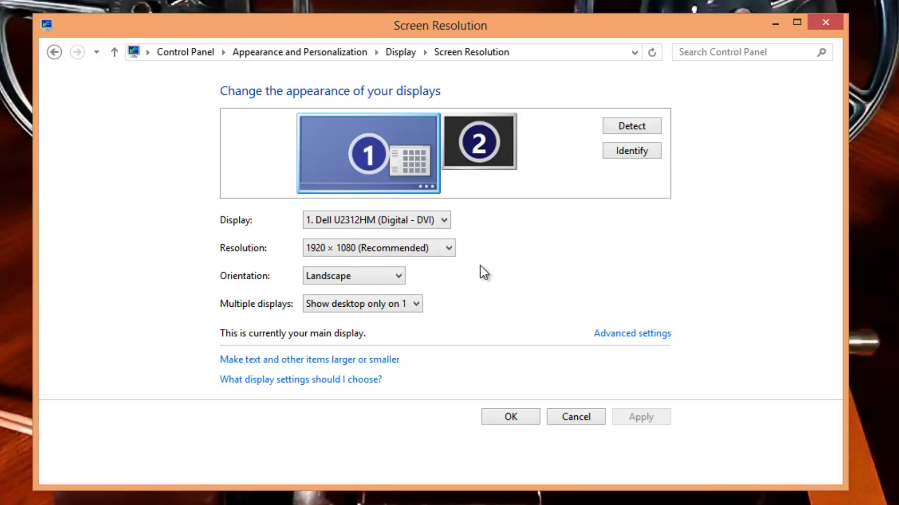
pyautogui.click(416, 304)
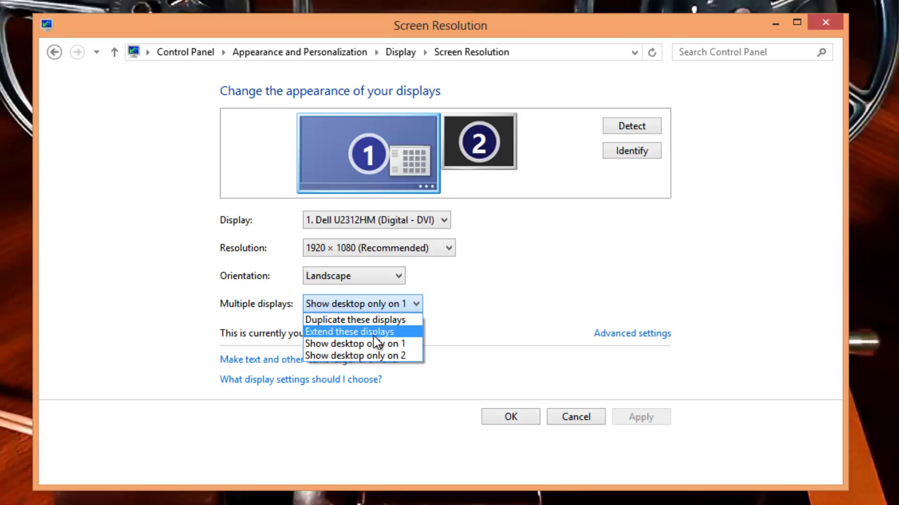
pyautogui.click(375, 336)
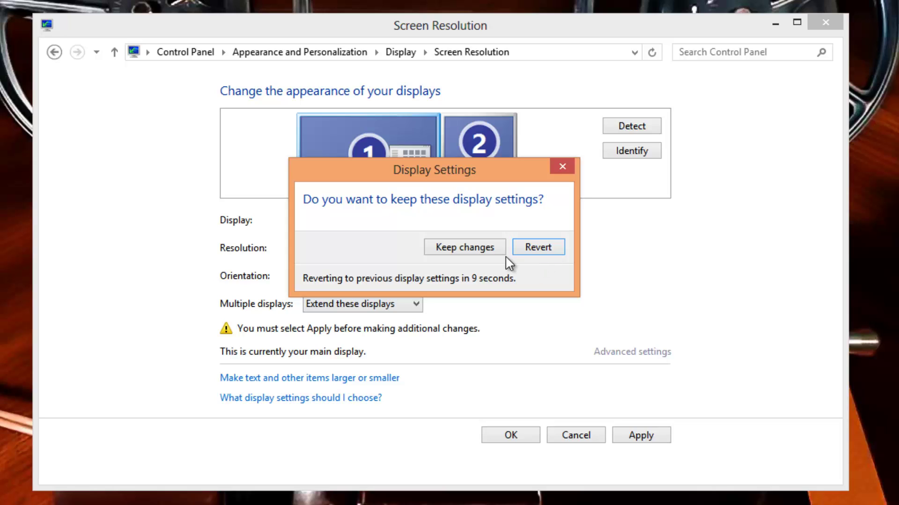
pyautogui.click(464, 252)
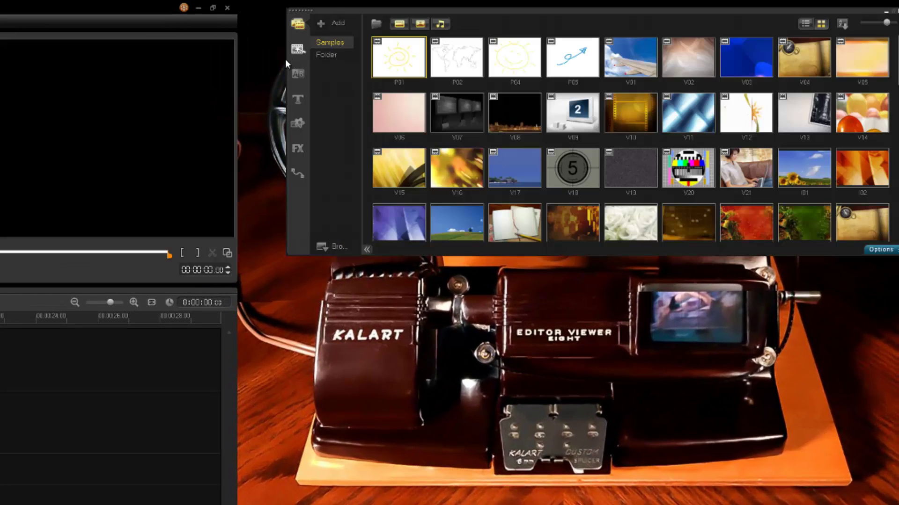
# Dock the timeline below the library on the second monitor, then widen and adjust both panels to fit
pyautogui.moveTo(285, 59); pyautogui.dragTo(244, 55)
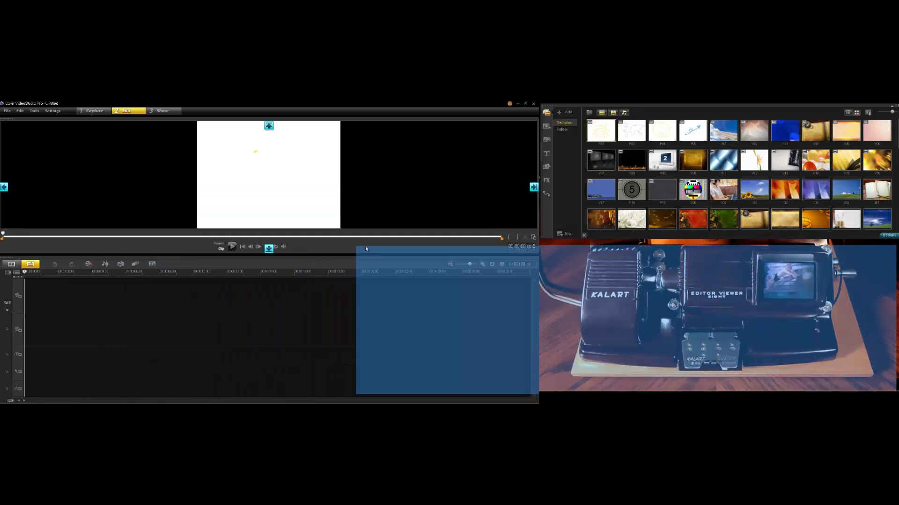
pyautogui.moveTo(367, 243); pyautogui.dragTo(367, 247)
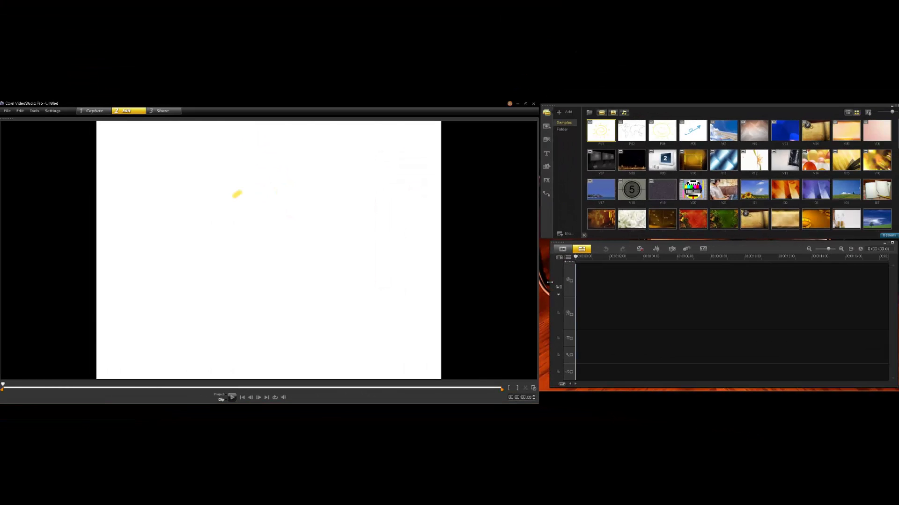
pyautogui.moveTo(549, 282); pyautogui.dragTo(539, 280)
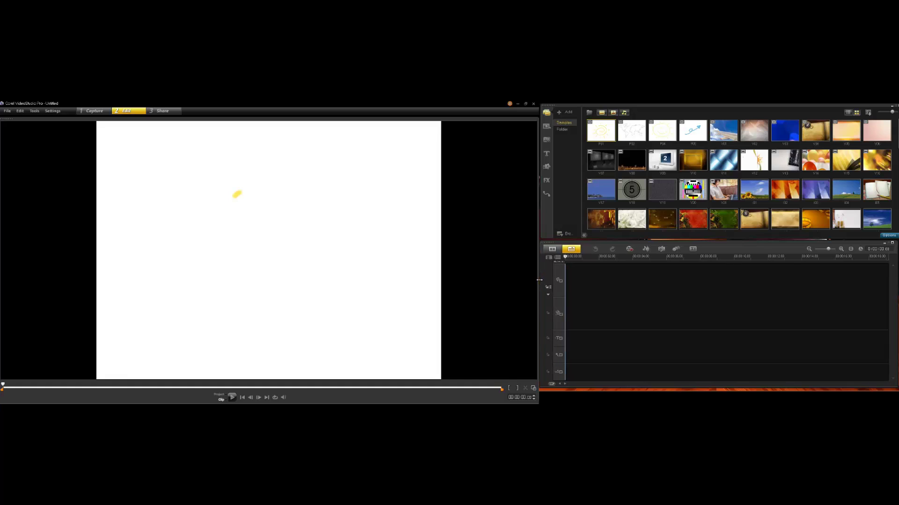
pyautogui.moveTo(723, 240); pyautogui.dragTo(723, 239)
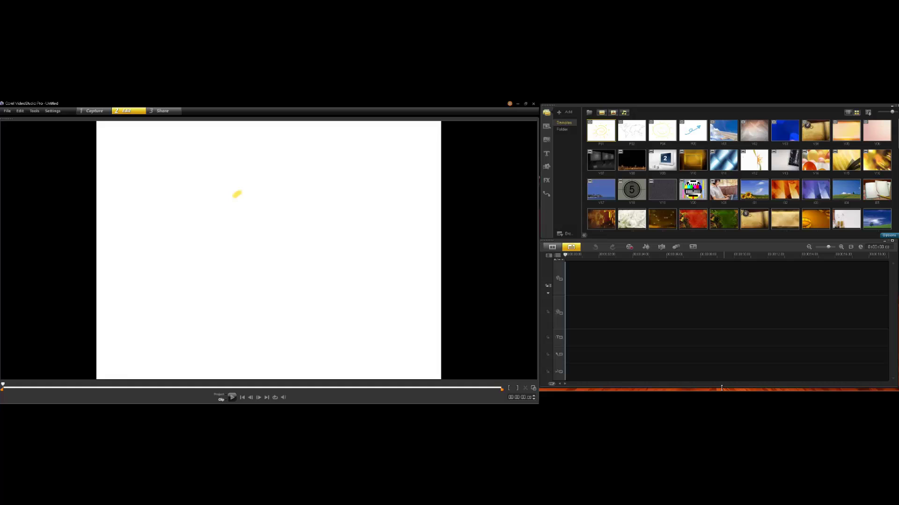
pyautogui.moveTo(720, 389); pyautogui.dragTo(707, 373)
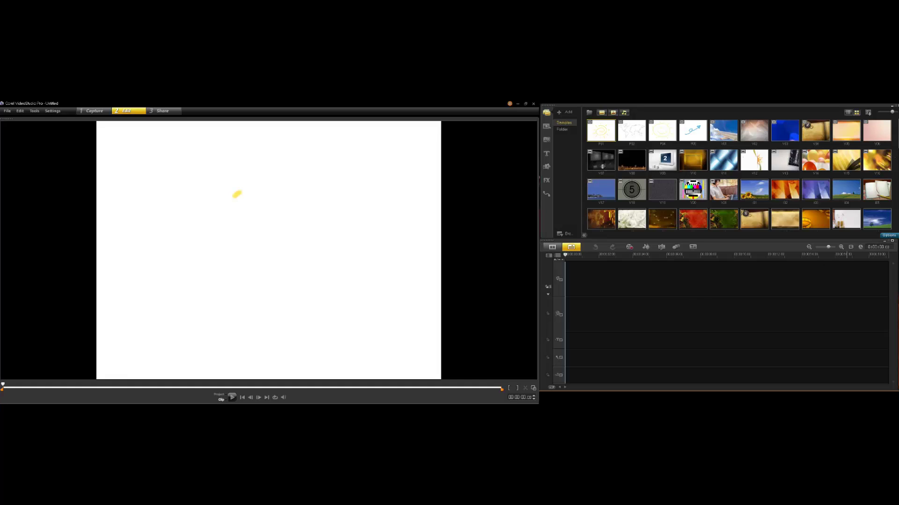
pyautogui.moveTo(660, 106); pyautogui.dragTo(658, 105)
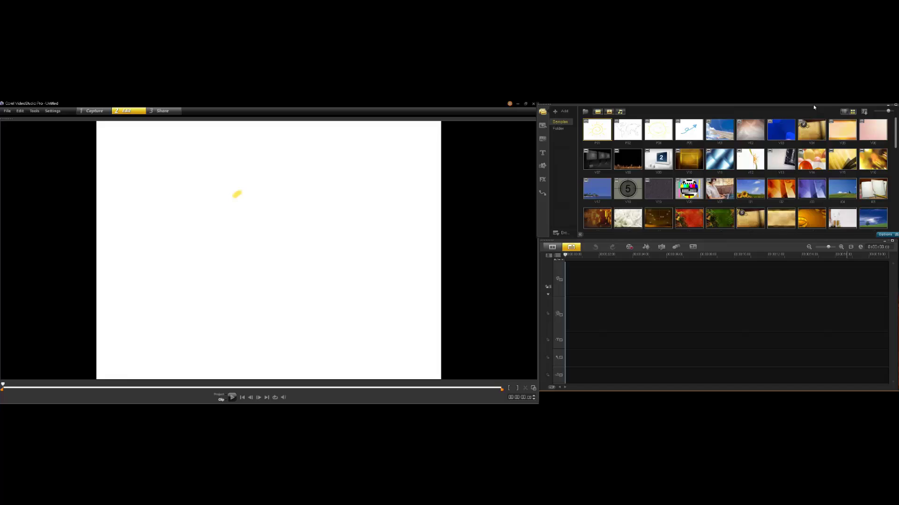
# Drag the property walk clip from the library's video thumbnails onto the Video Track
pyautogui.scroll(-5, 737, 174)
pyautogui.scroll(-3, 895, 215)
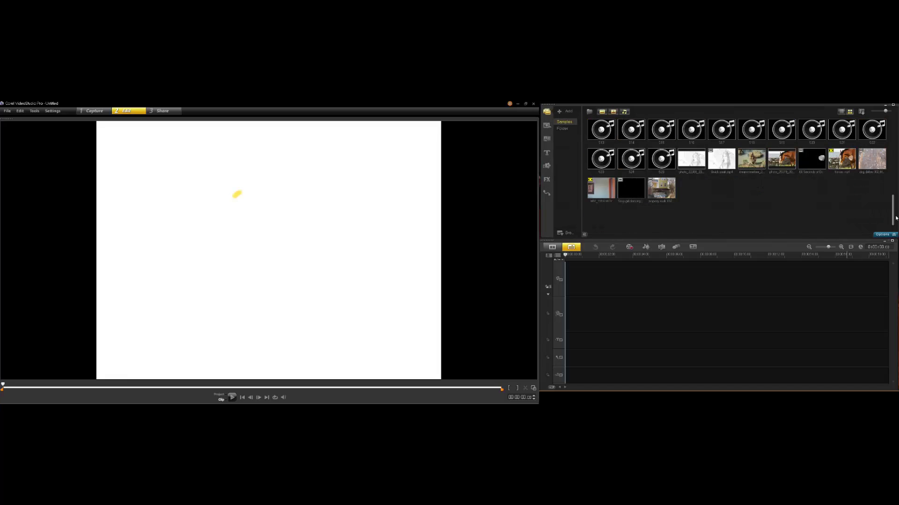
pyautogui.click(664, 188)
pyautogui.moveTo(615, 282); pyautogui.dragTo(617, 283)
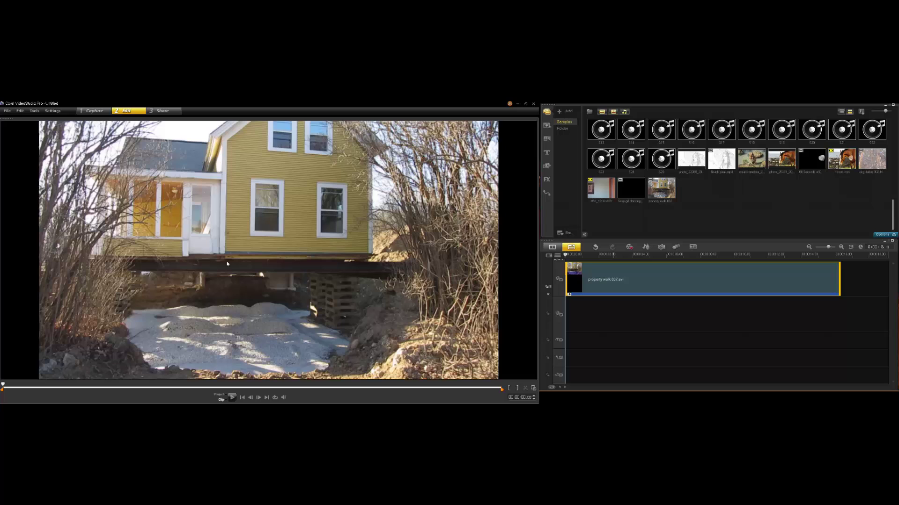
# Play the clip in the preview, then add the Lorem ipsum title preset to the title track
pyautogui.click(231, 398)
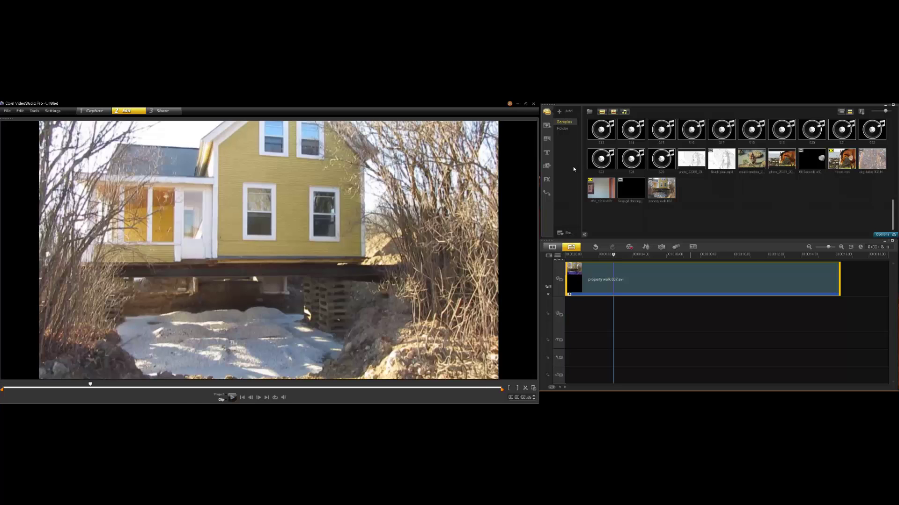
pyautogui.click(547, 153)
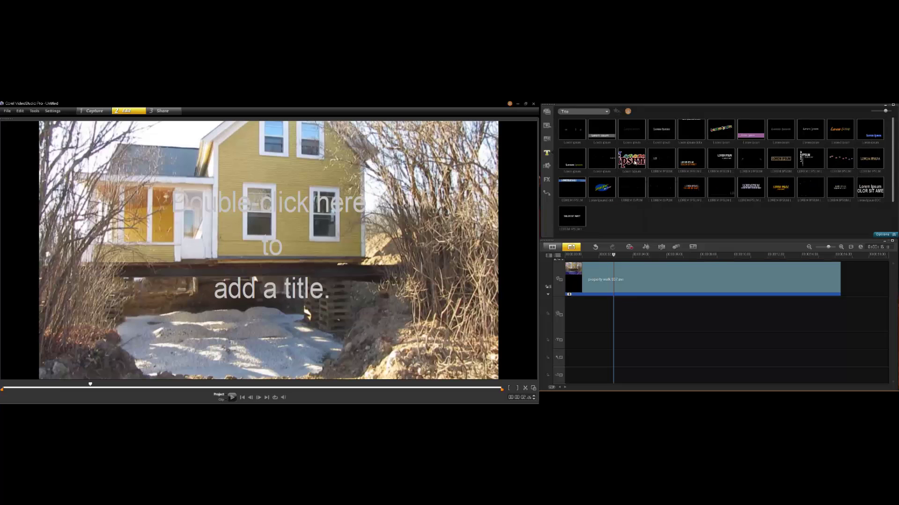
pyautogui.moveTo(634, 166); pyautogui.dragTo(594, 341)
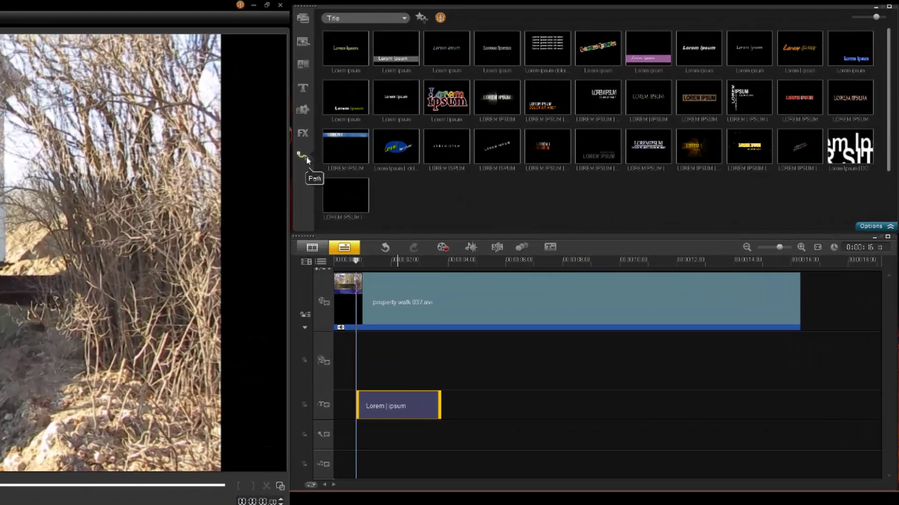
# Show the motion path presets, make the library panel shorter and extend the timeline upward
pyautogui.click(307, 158)
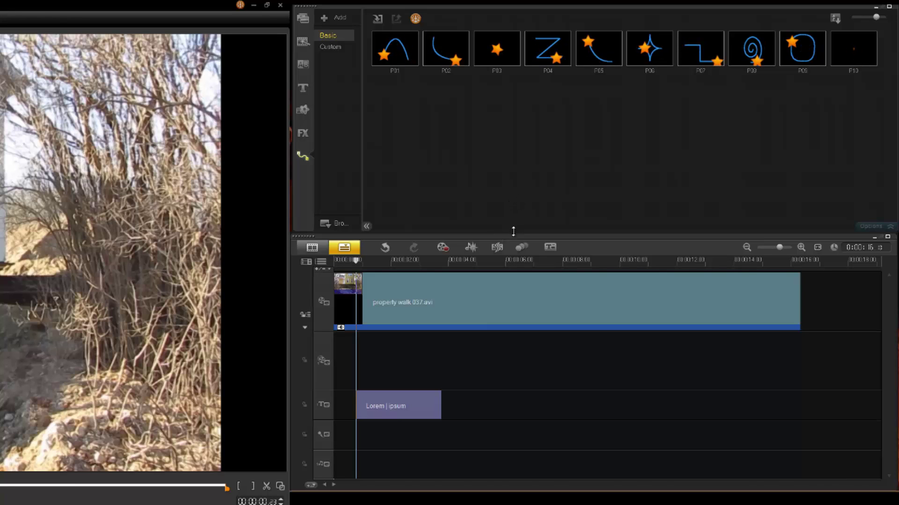
pyautogui.moveTo(513, 232); pyautogui.dragTo(514, 144)
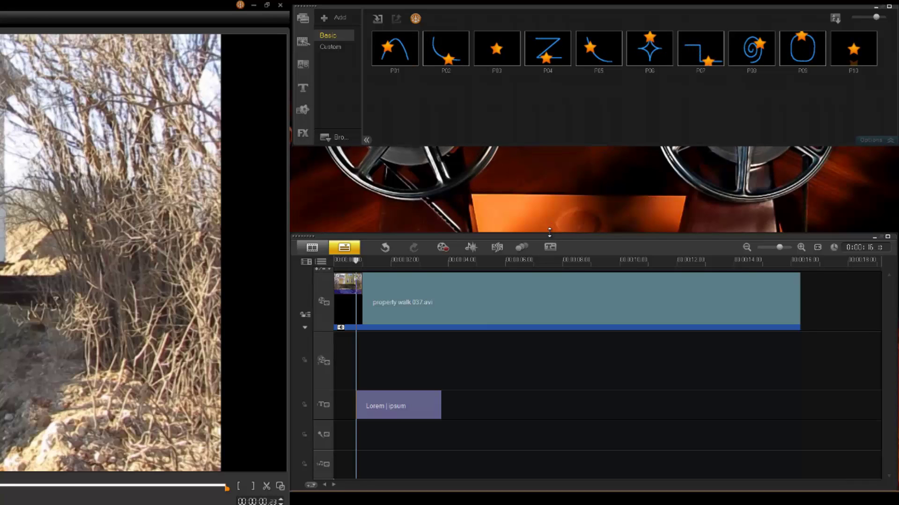
pyautogui.moveTo(551, 232); pyautogui.dragTo(548, 145)
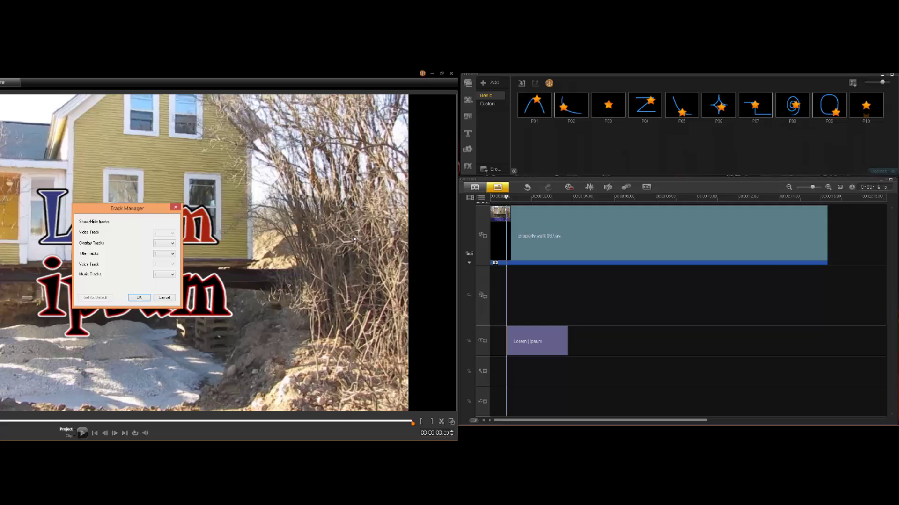
# Set Overlay Tracks to 4 in Track Manager and confirm with OK
pyautogui.click(172, 244)
pyautogui.click(164, 267)
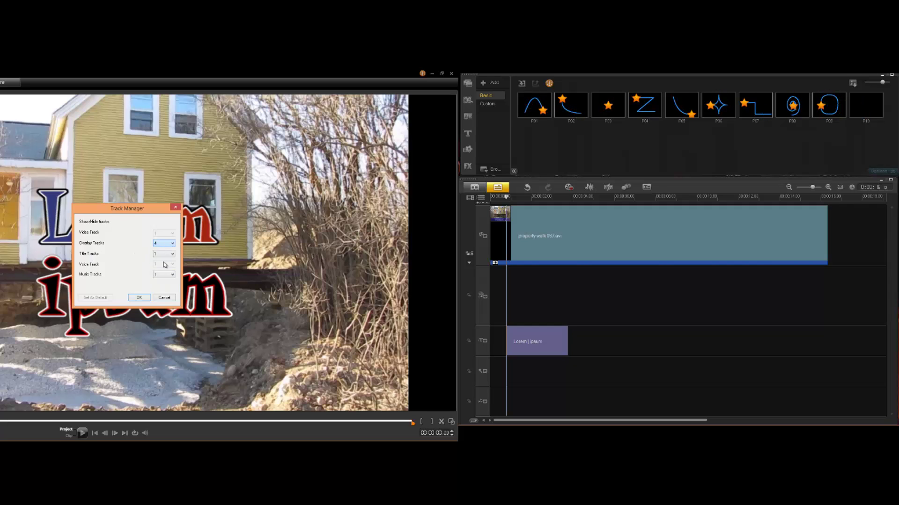
pyautogui.click(139, 298)
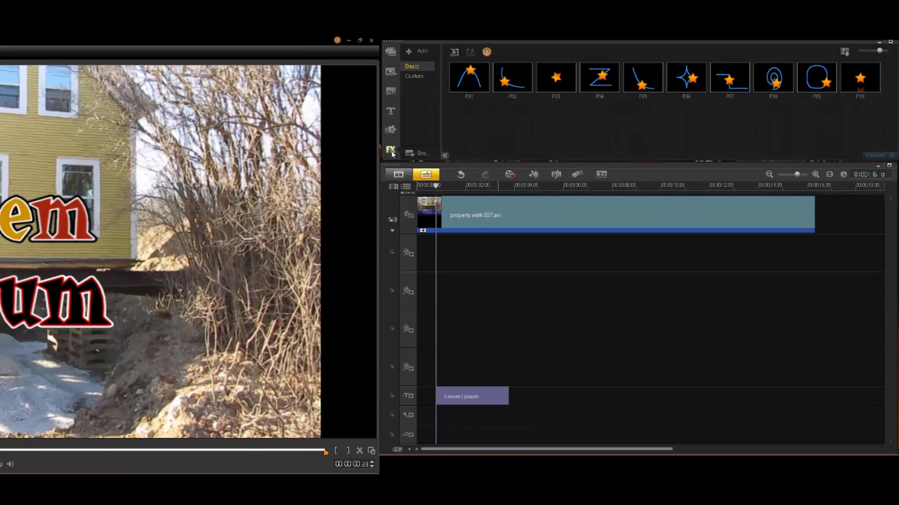
# Show the video filters, save the split layout as Custom #1, then switch to the Default layout
pyautogui.click(391, 152)
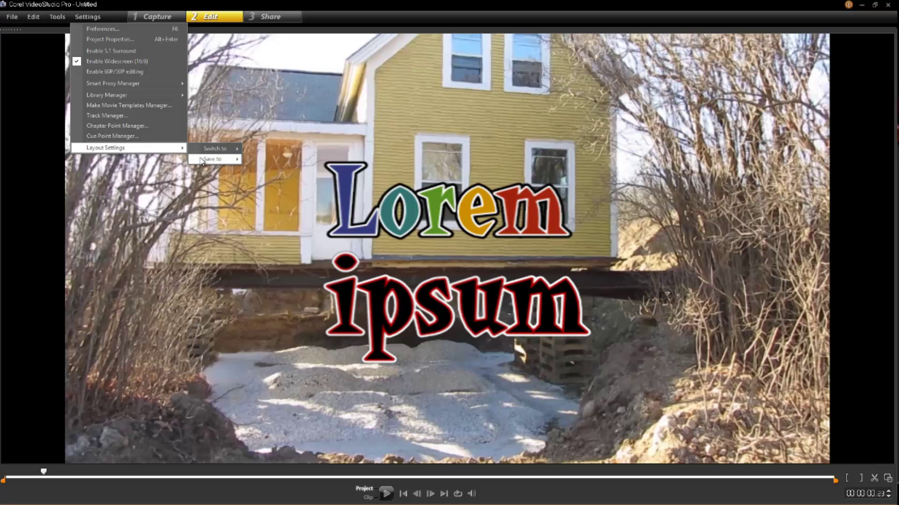
pyautogui.moveTo(212, 162)
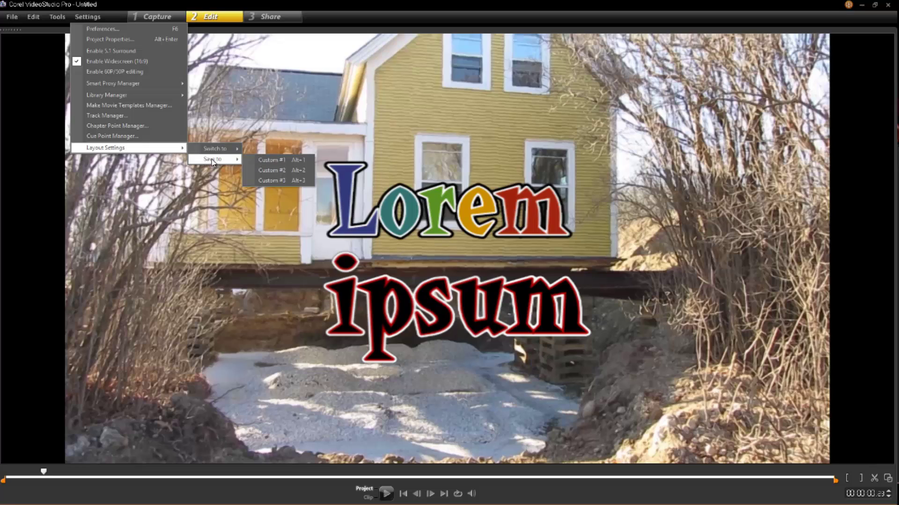
pyautogui.click(284, 165)
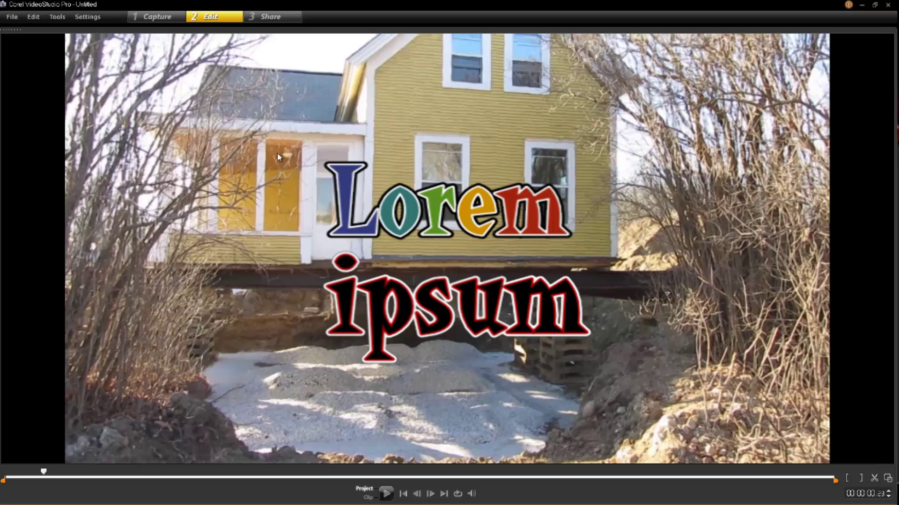
pyautogui.click(86, 18)
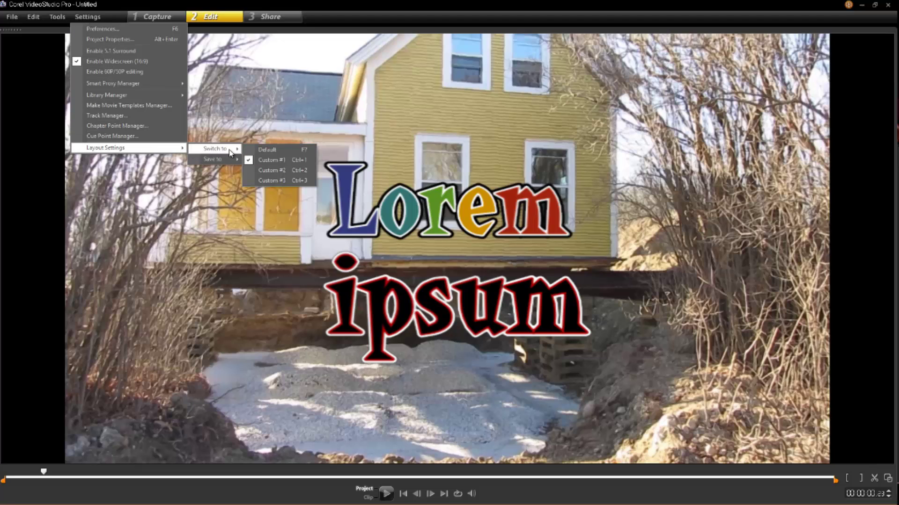
pyautogui.click(266, 151)
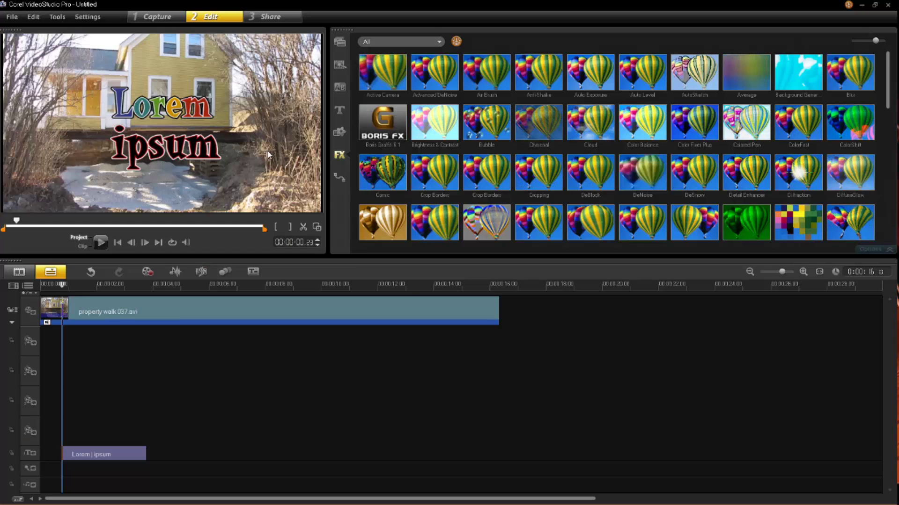
# Switch to the saved Custom #1 two-monitor layout from Layout Settings
pyautogui.click(89, 17)
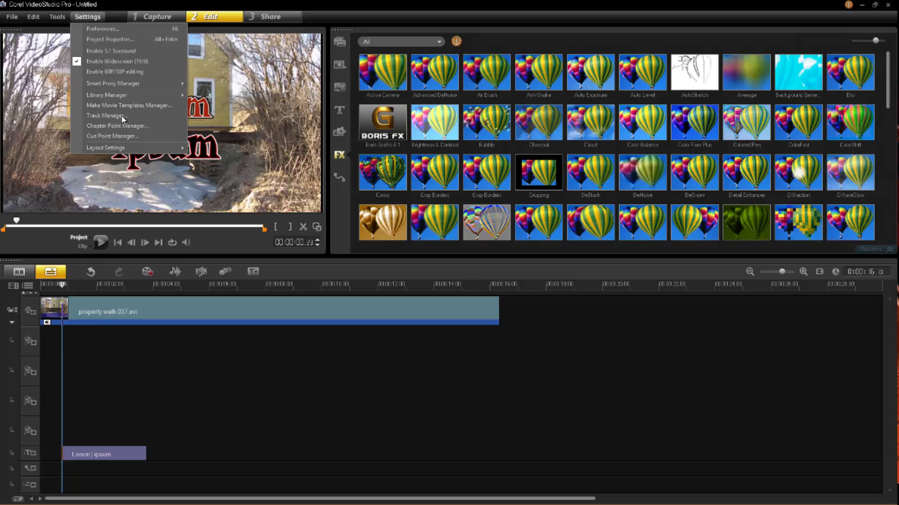
pyautogui.moveTo(180, 148)
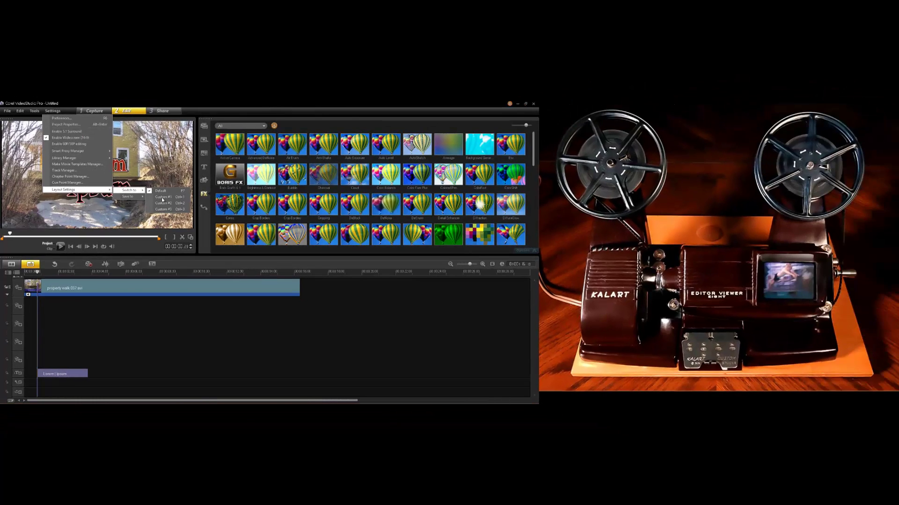
pyautogui.moveTo(220, 149)
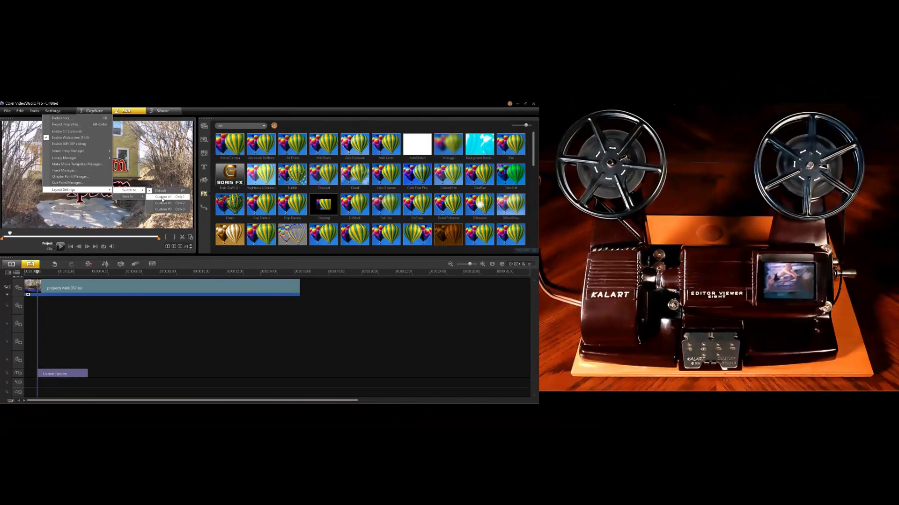
pyautogui.click(162, 198)
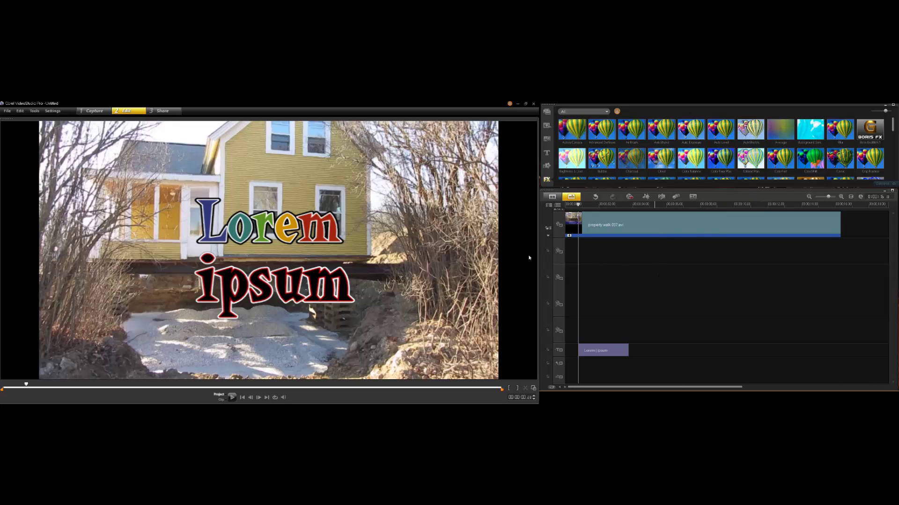
# Switch to the Custom #3 layout and drag the timeline's bottom edge up to shorten it
pyautogui.click(50, 112)
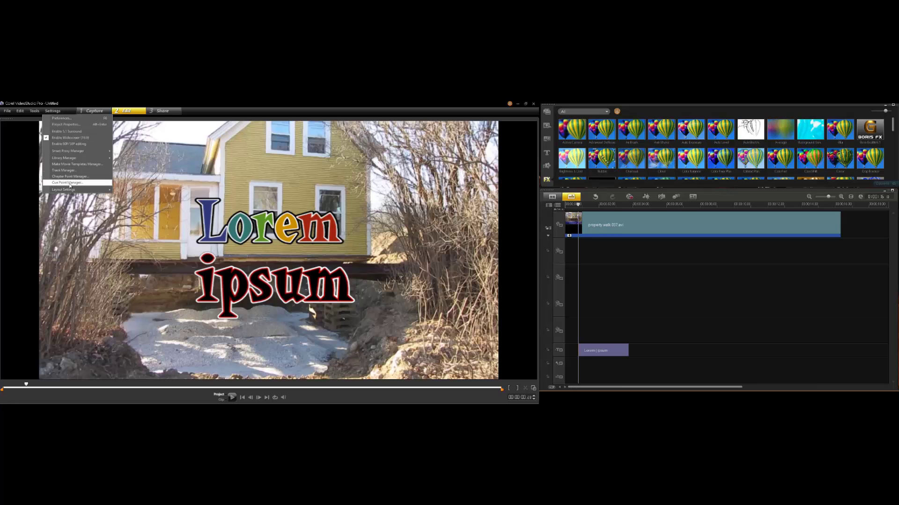
pyautogui.moveTo(102, 190)
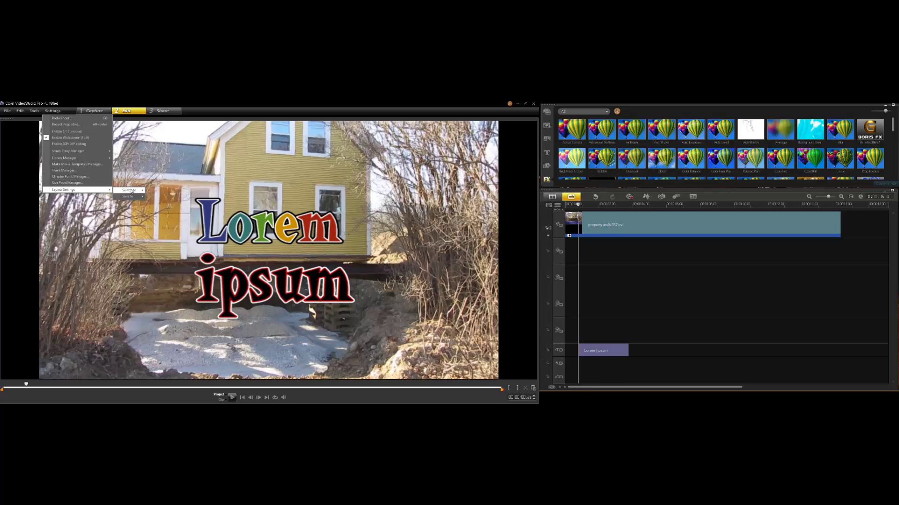
pyautogui.moveTo(133, 190)
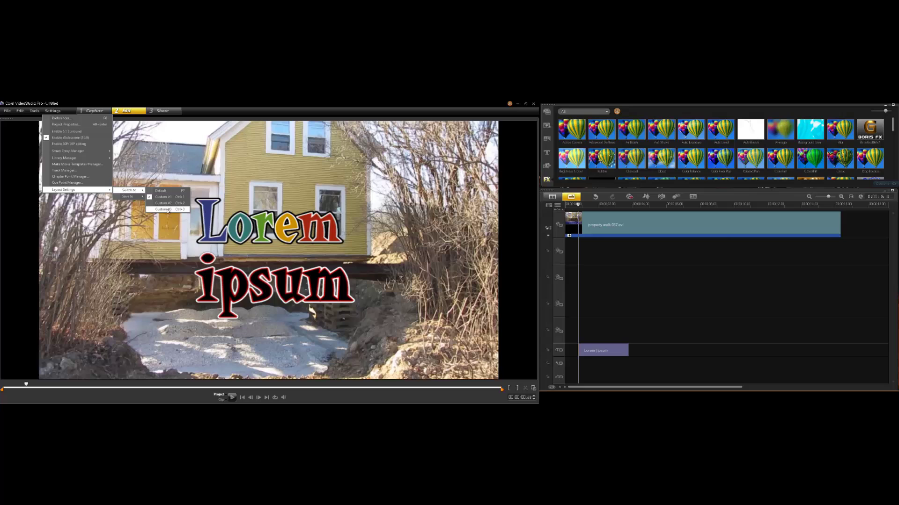
pyautogui.click(168, 210)
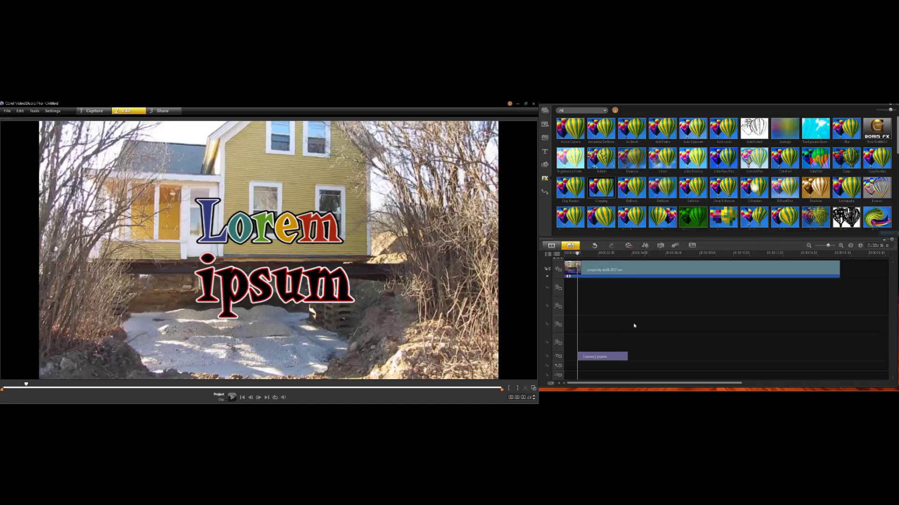
pyautogui.moveTo(700, 388); pyautogui.dragTo(705, 337)
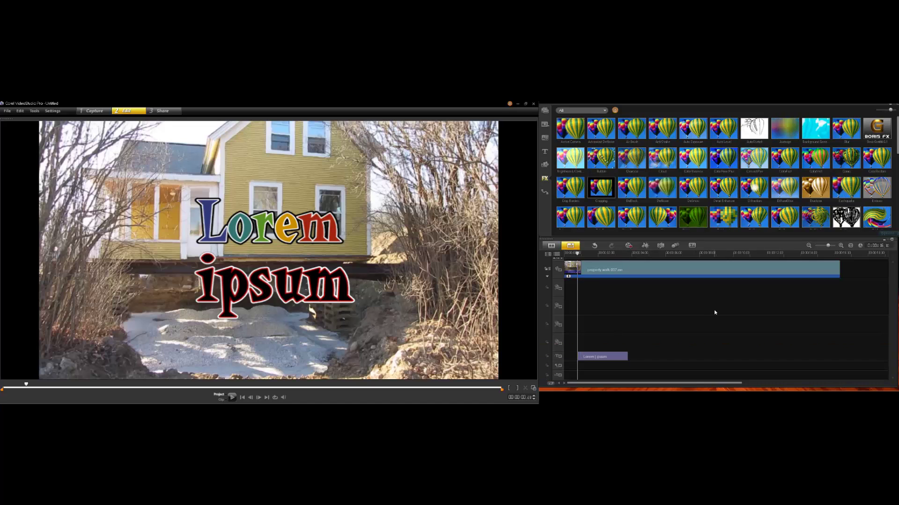